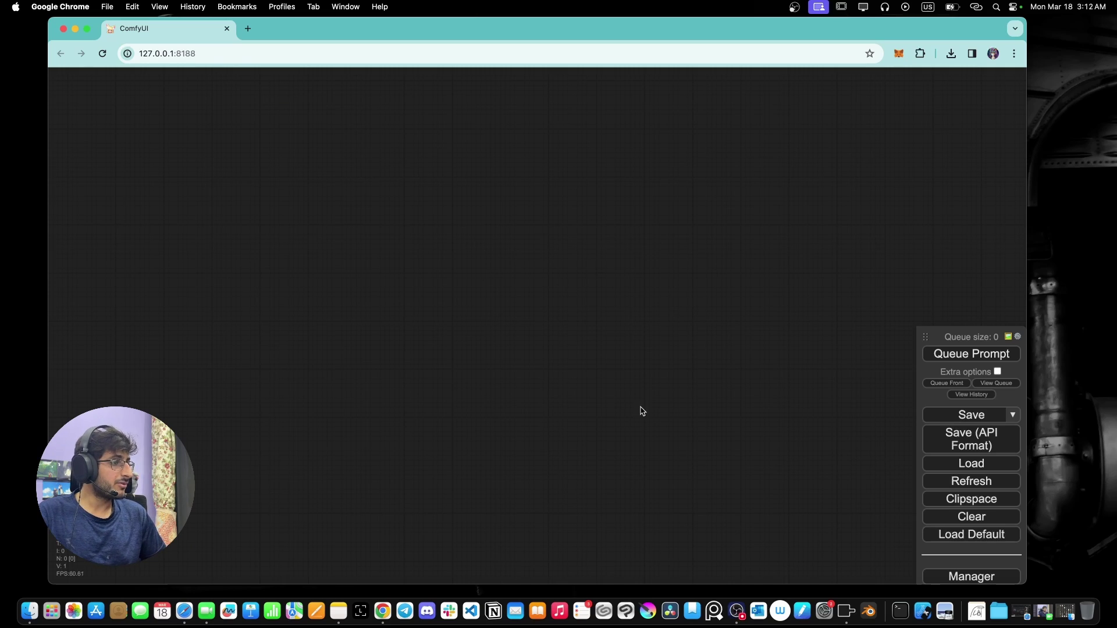
# Step: Search the Manager's custom nodes for 'WAS node suite' and start installing WAS Node Suite
pyautogui.click(949, 579)
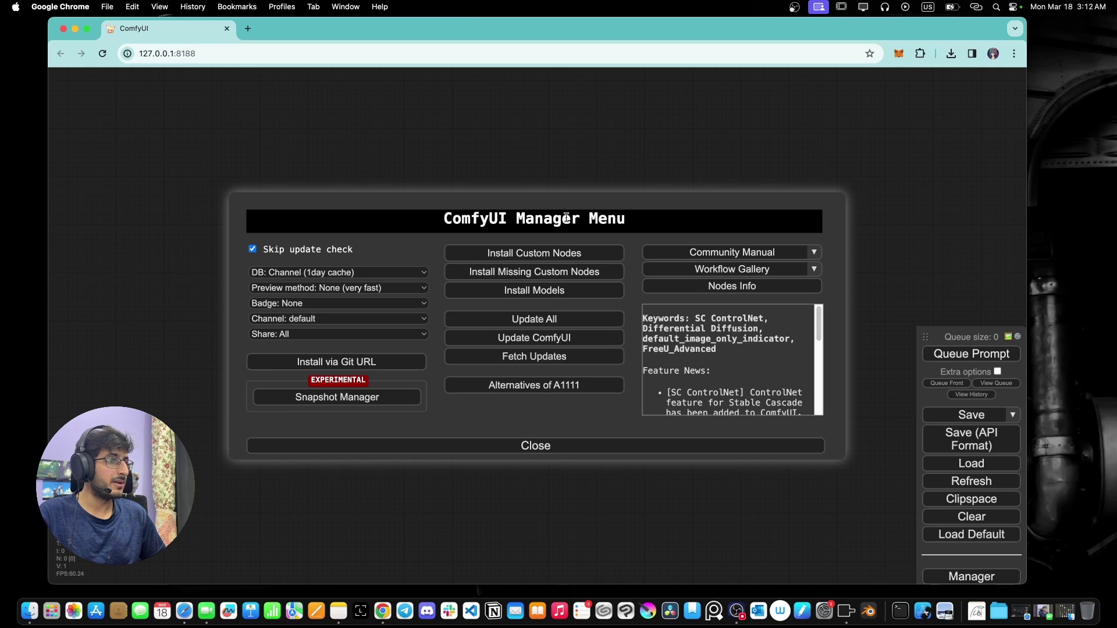
pyautogui.click(545, 254)
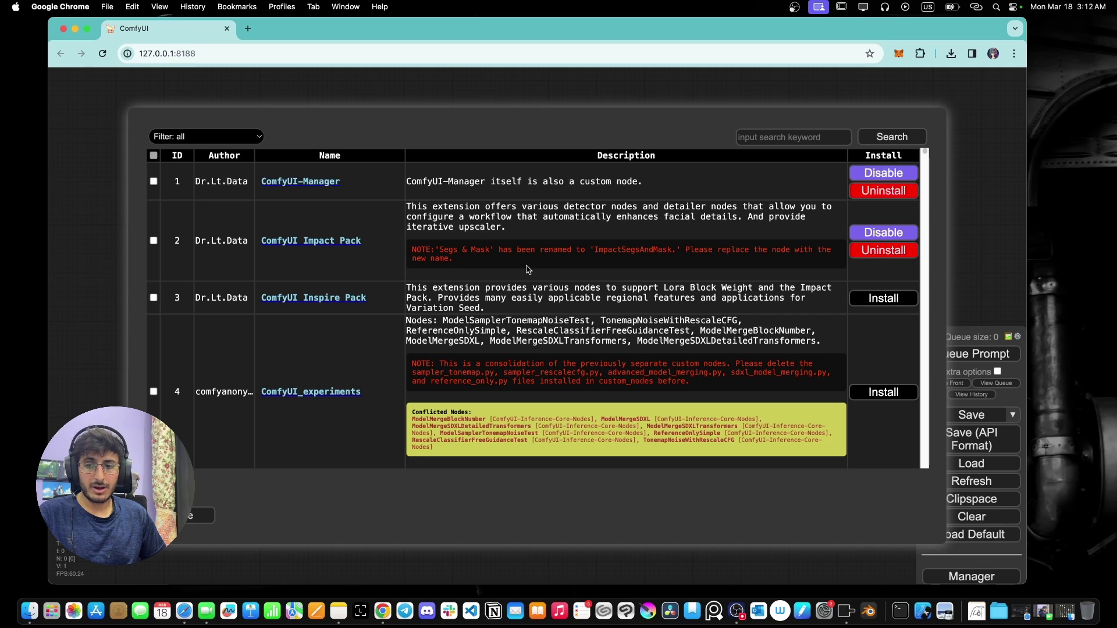
pyautogui.click(793, 138)
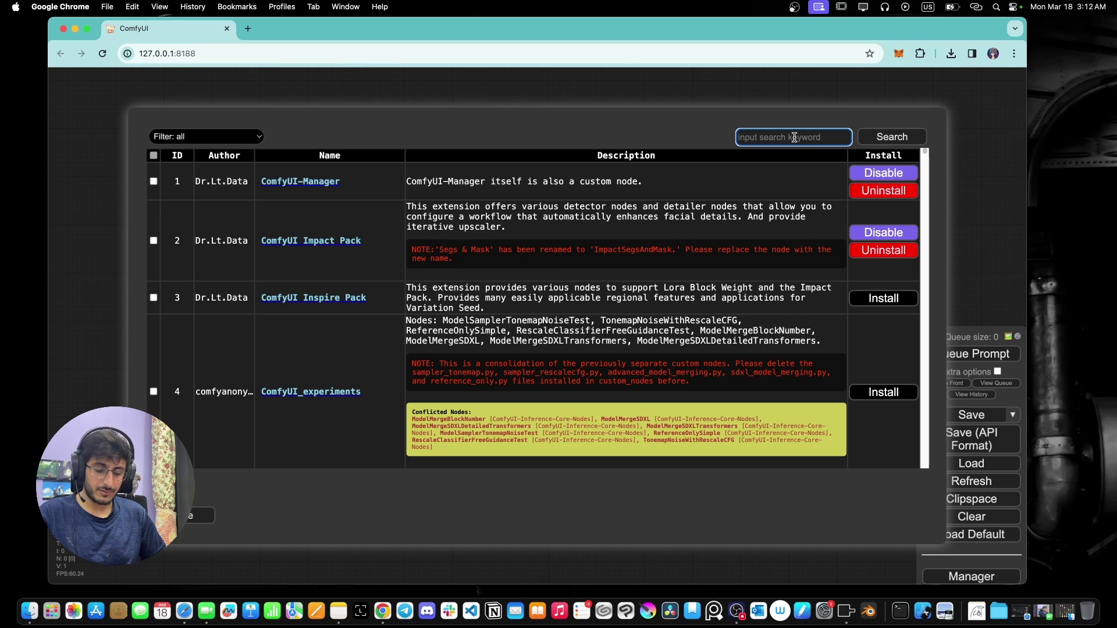
pyautogui.write('WAS ')
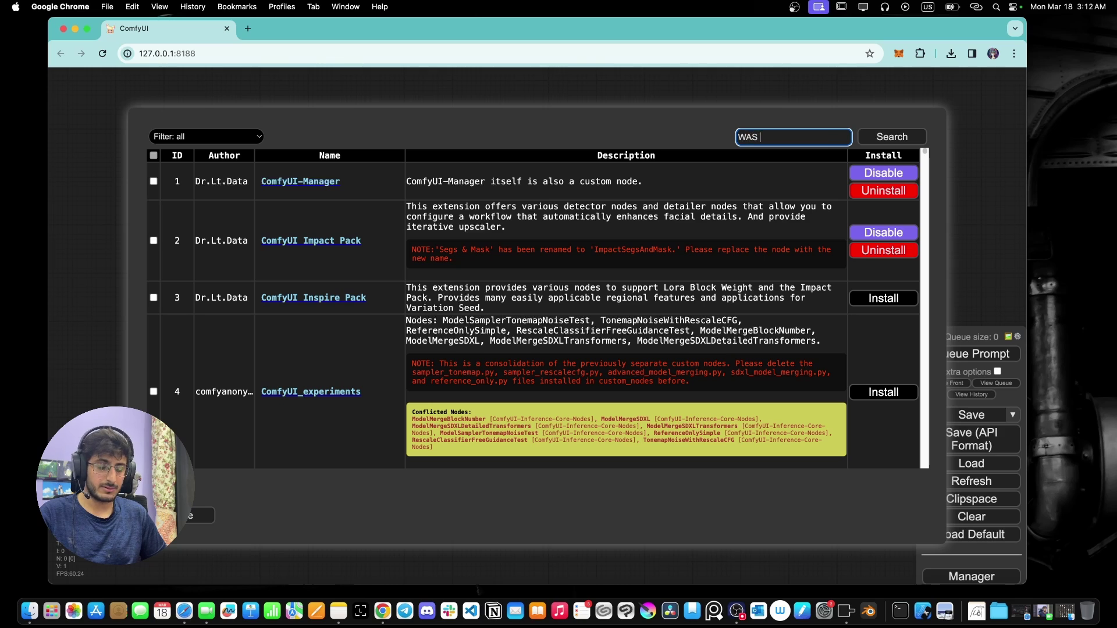
pyautogui.write('node suite')
pyautogui.press('Return')
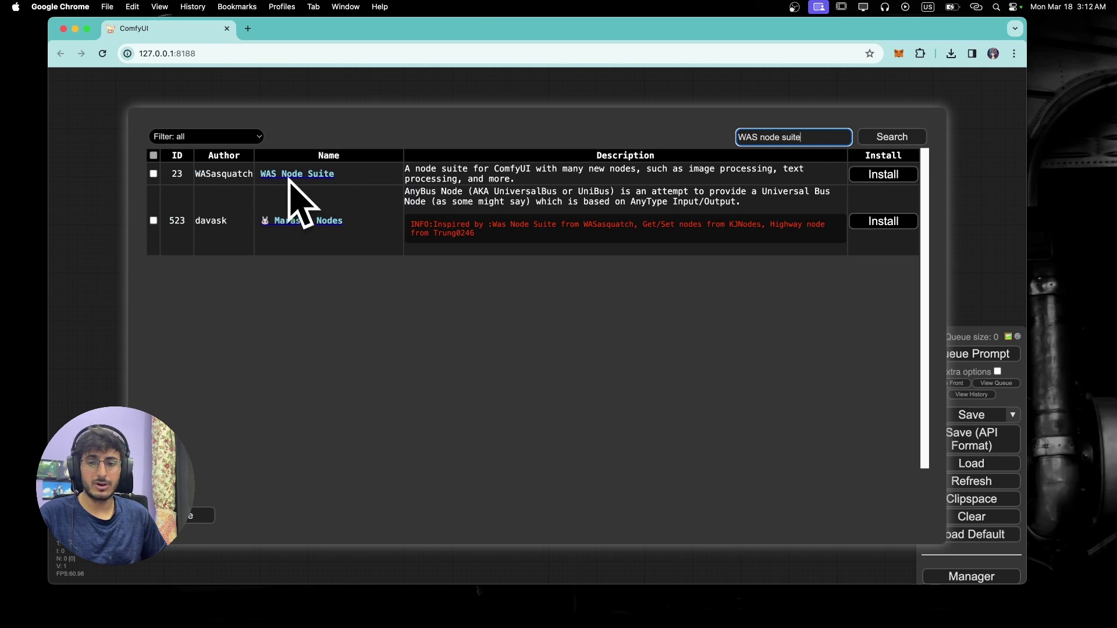
pyautogui.click(883, 178)
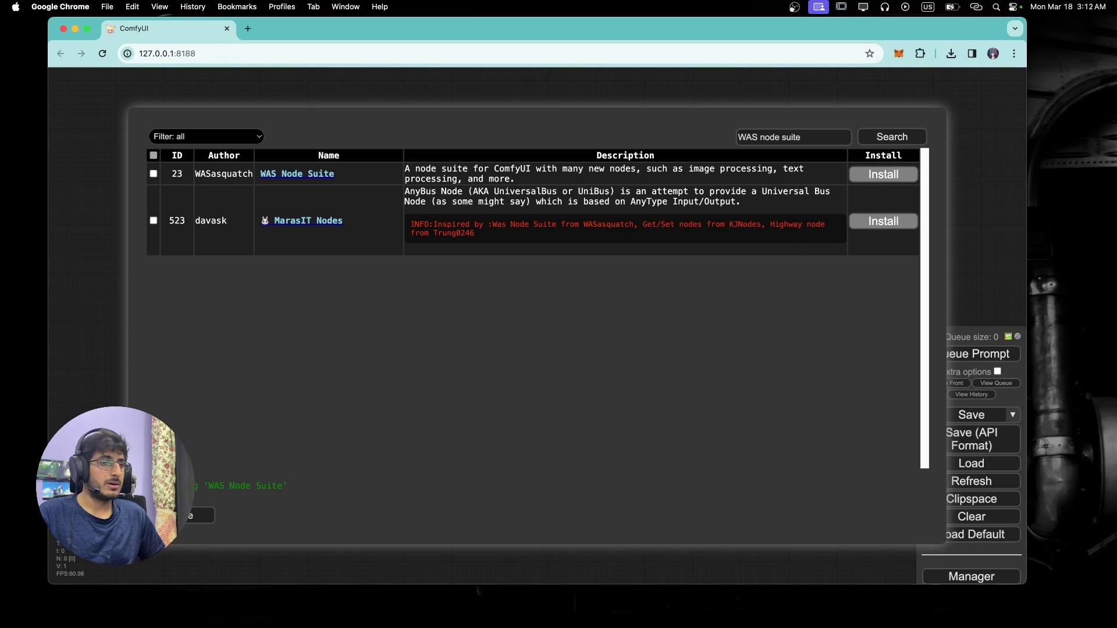
pyautogui.moveTo(175, 486); pyautogui.dragTo(291, 490)
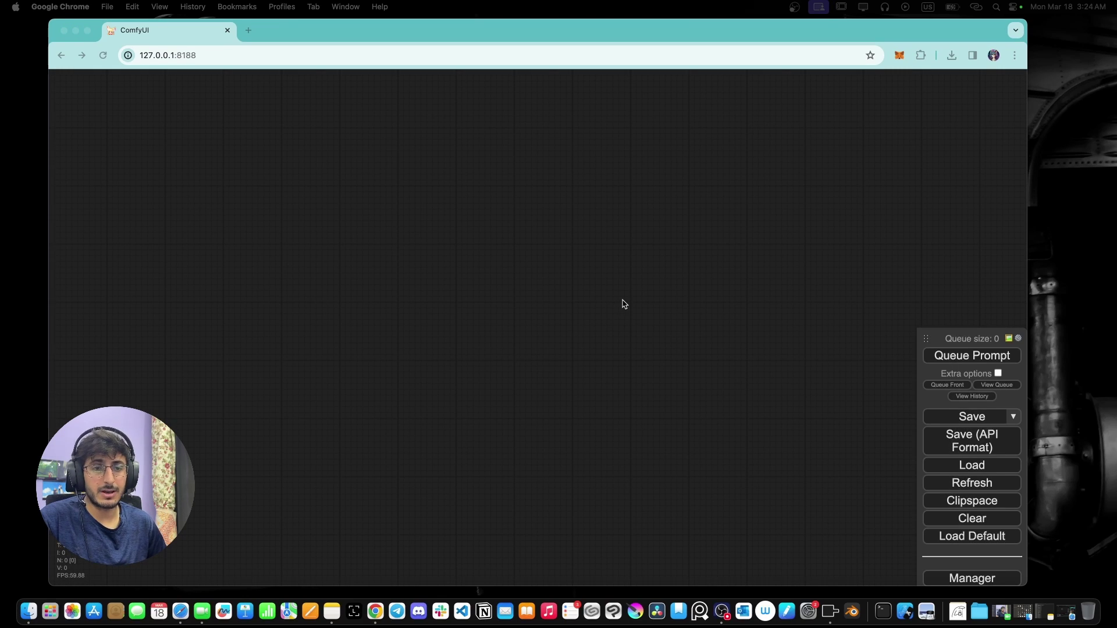
# Step: Search 'was node suite' again to confirm it is installed, then close the Manager
pyautogui.click(981, 582)
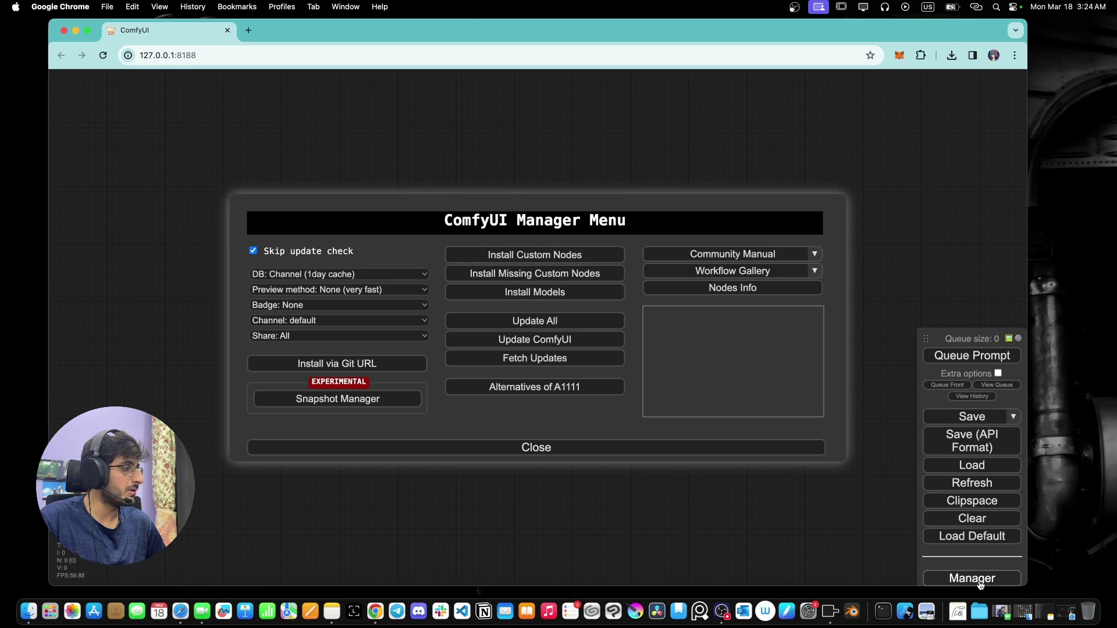
pyautogui.click(534, 255)
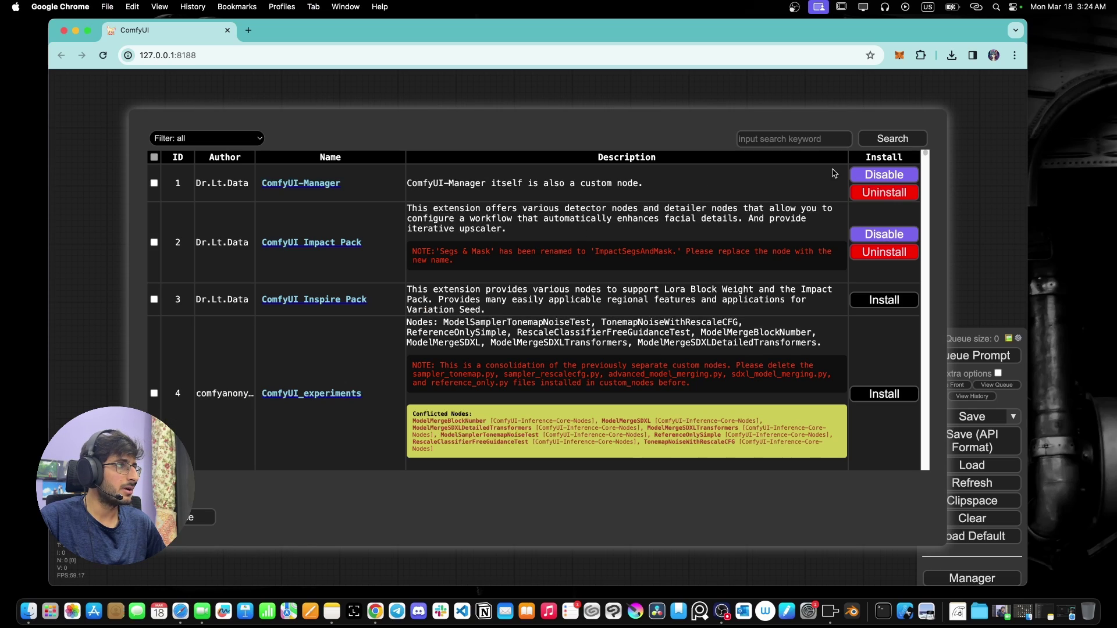
pyautogui.click(794, 143)
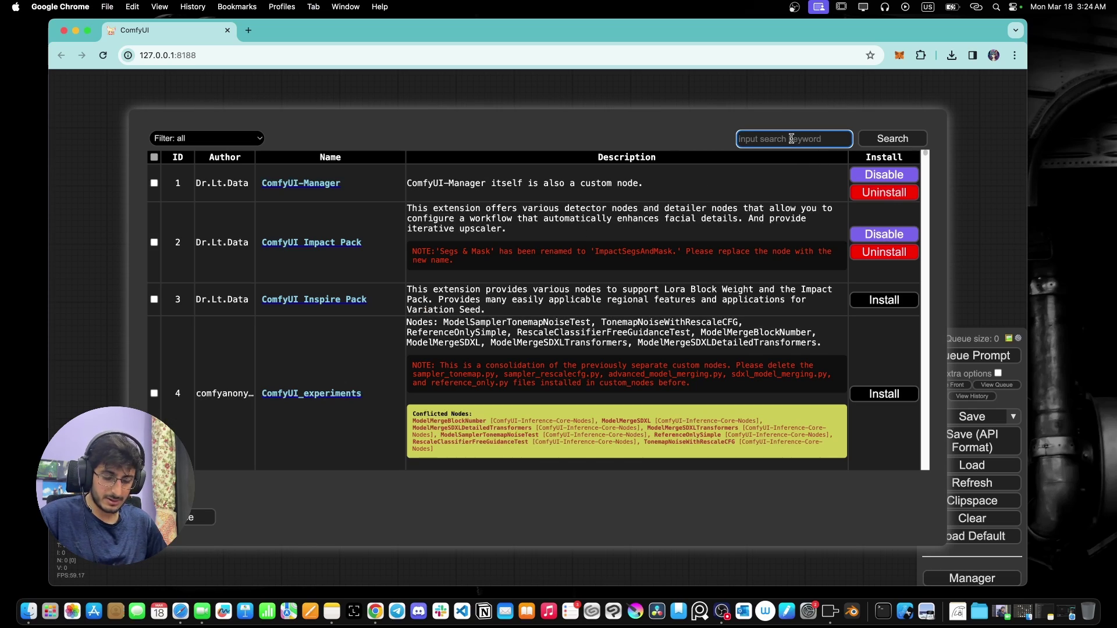
pyautogui.write('was node suite')
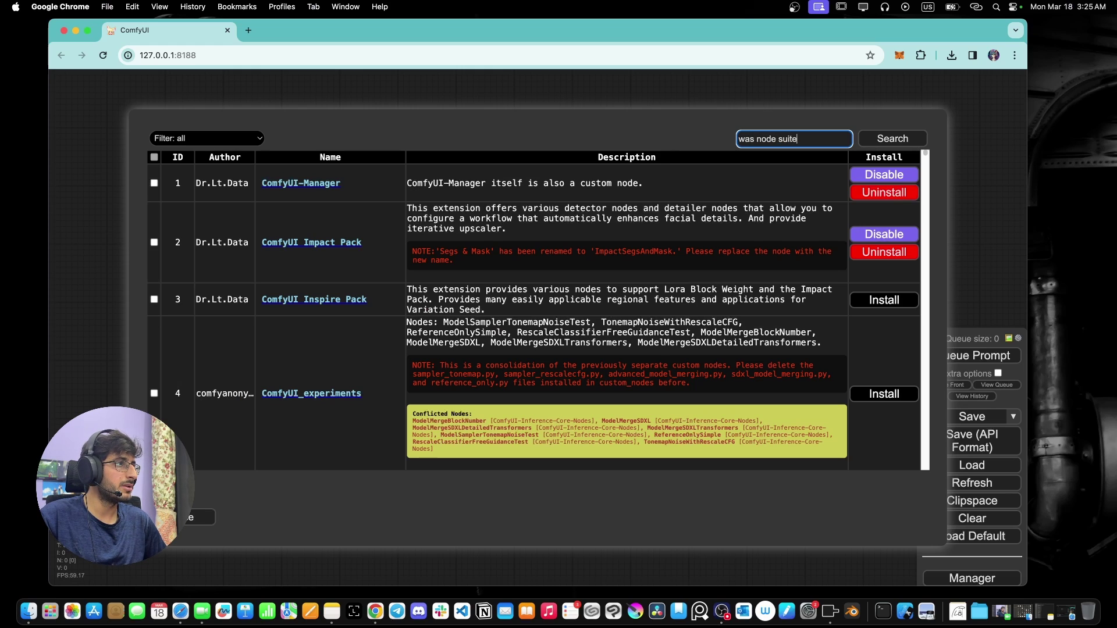
pyautogui.press('Return')
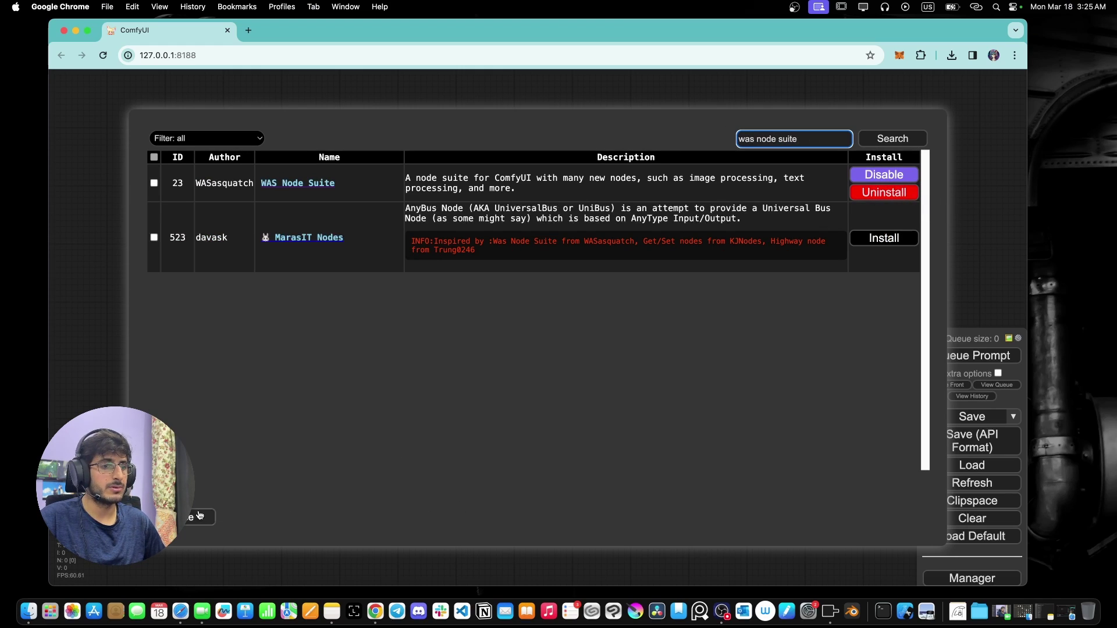
pyautogui.click(196, 517)
pyautogui.click(519, 450)
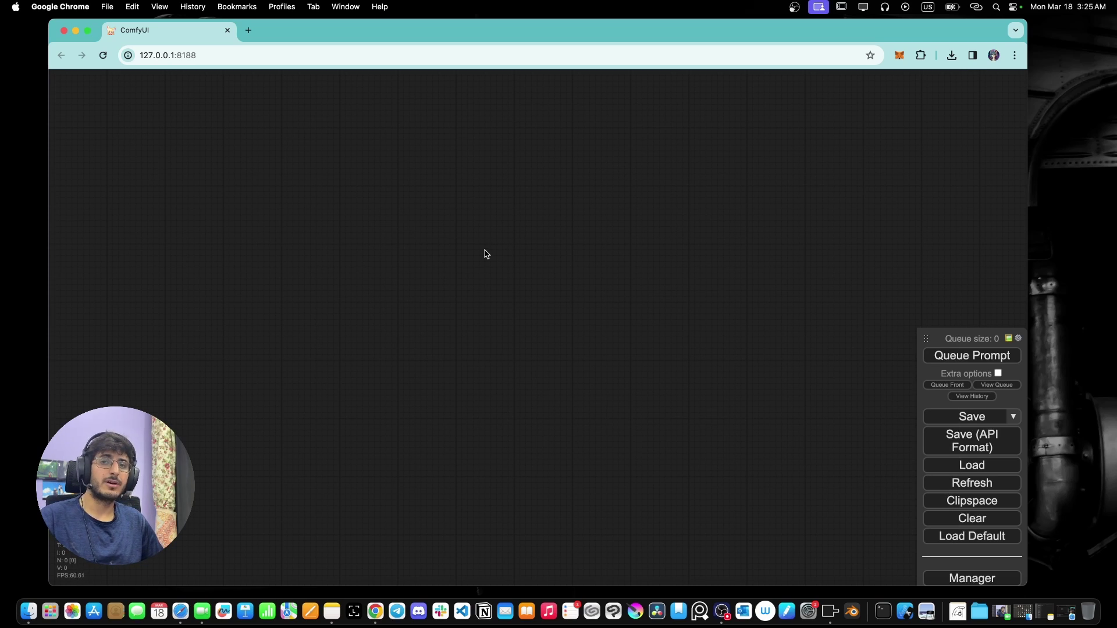
# Step: Add WAS Suite's Image Rembg (Remove Background) node from the AI image menu and position it
pyautogui.rightClick(406, 207)
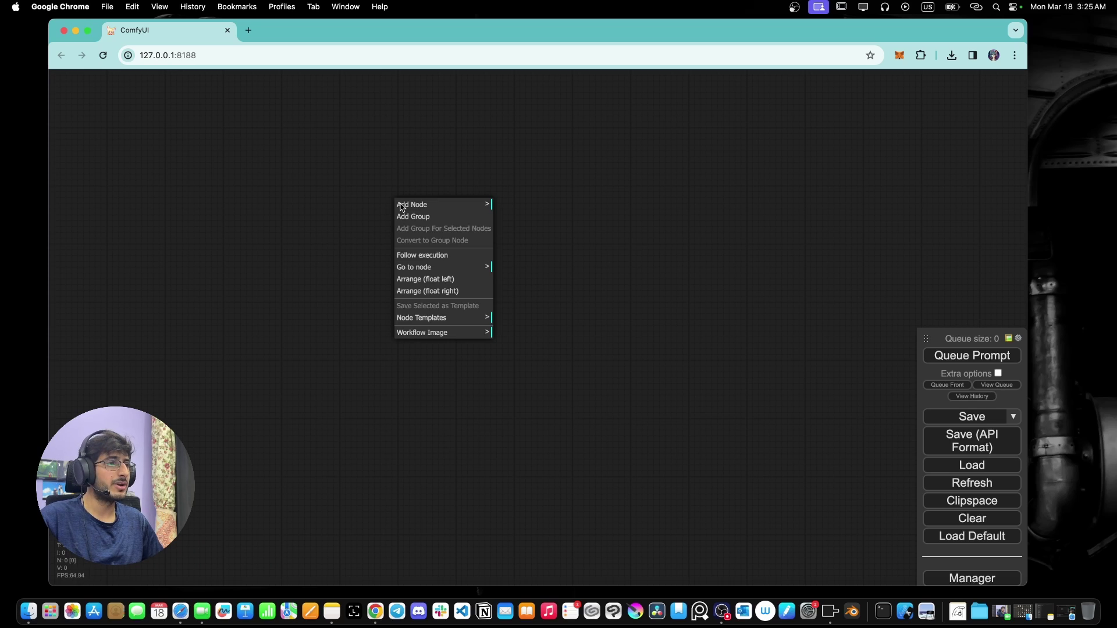
pyautogui.click(407, 206)
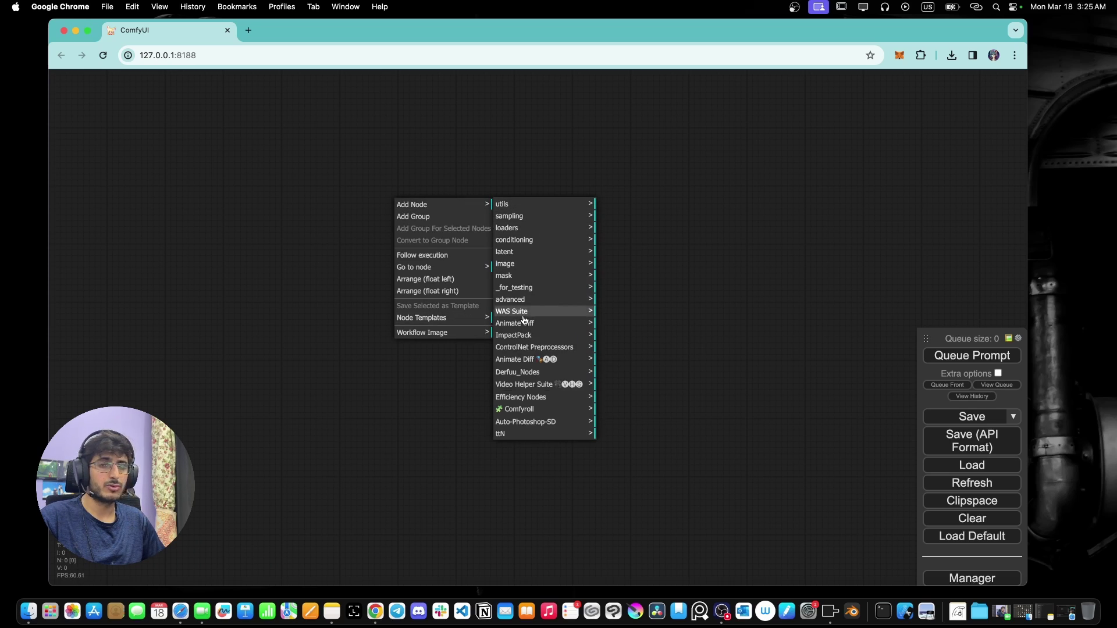
pyautogui.click(521, 315)
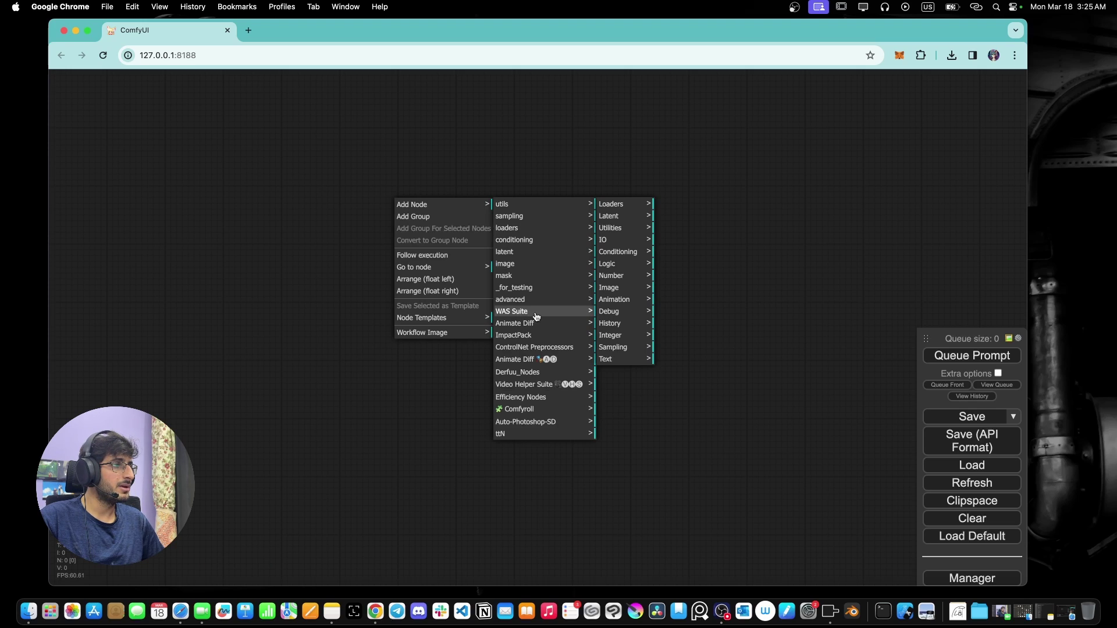
pyautogui.click(611, 291)
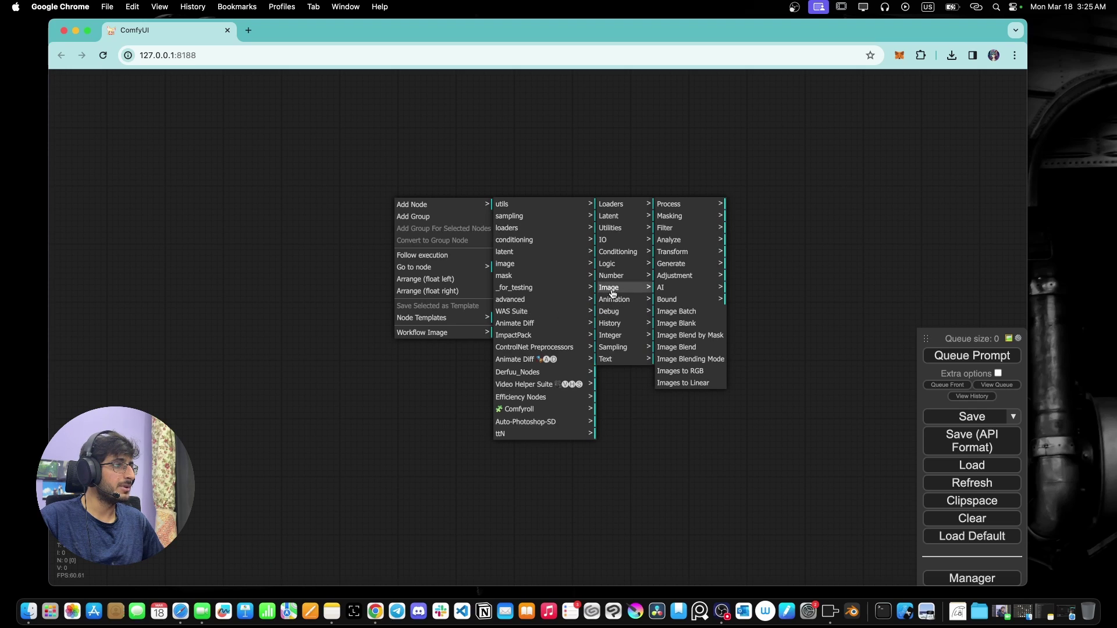
pyautogui.click(662, 288)
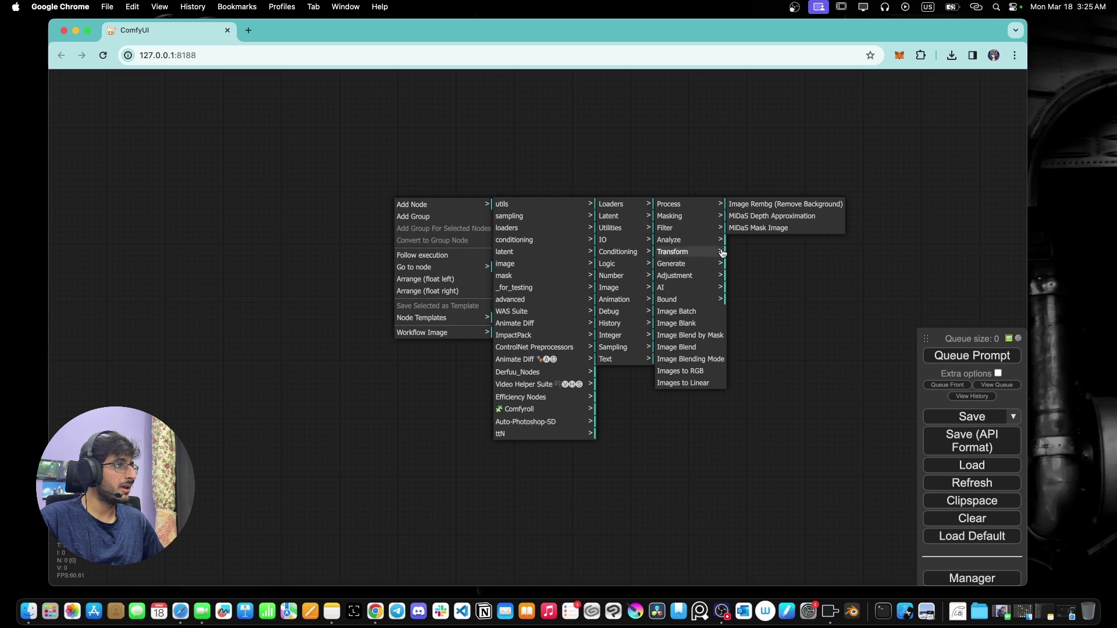
pyautogui.click(751, 209)
pyautogui.moveTo(506, 197); pyautogui.dragTo(492, 214)
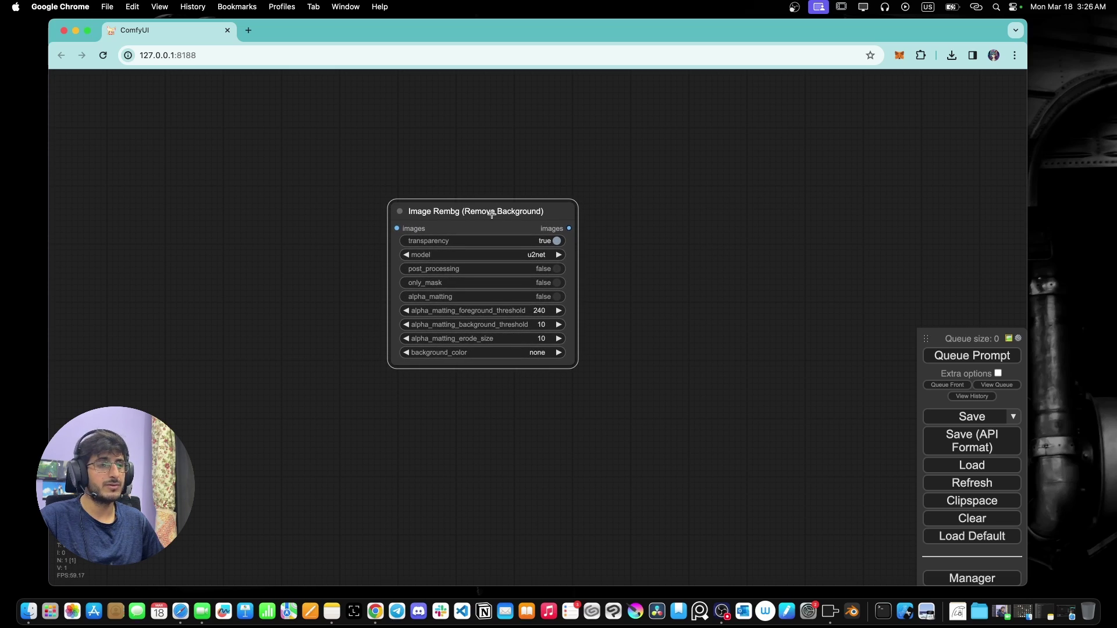
# Step: Feed the Rembg node from a new Load Image node holding 2378020-u1.jpeg
pyautogui.moveTo(395, 228); pyautogui.dragTo(232, 252)
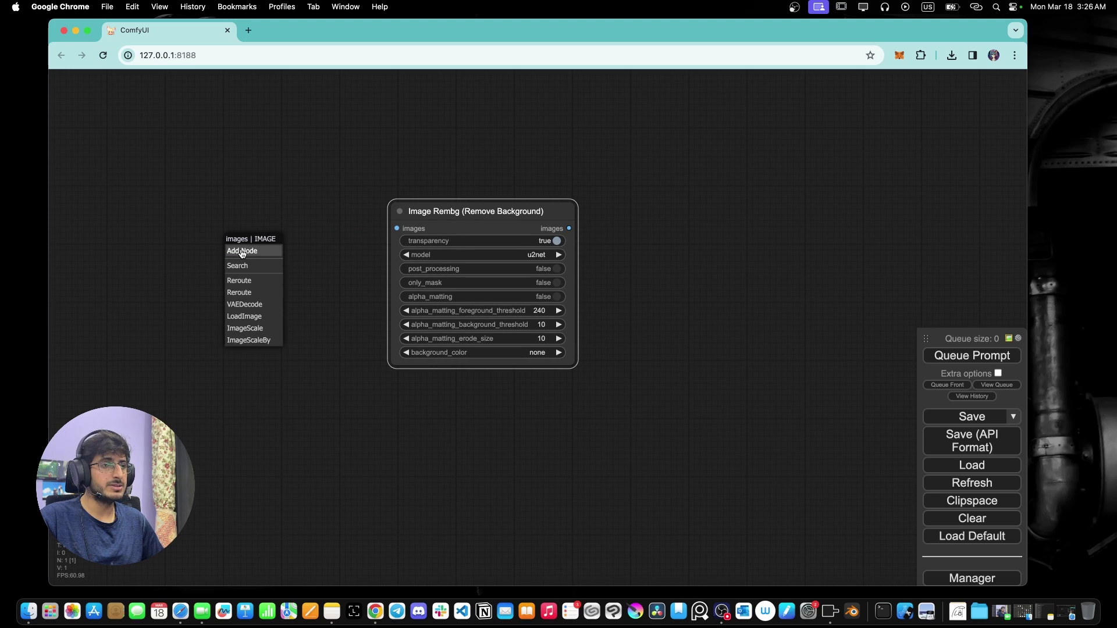
pyautogui.click(244, 316)
pyautogui.moveTo(321, 241); pyautogui.dragTo(230, 197)
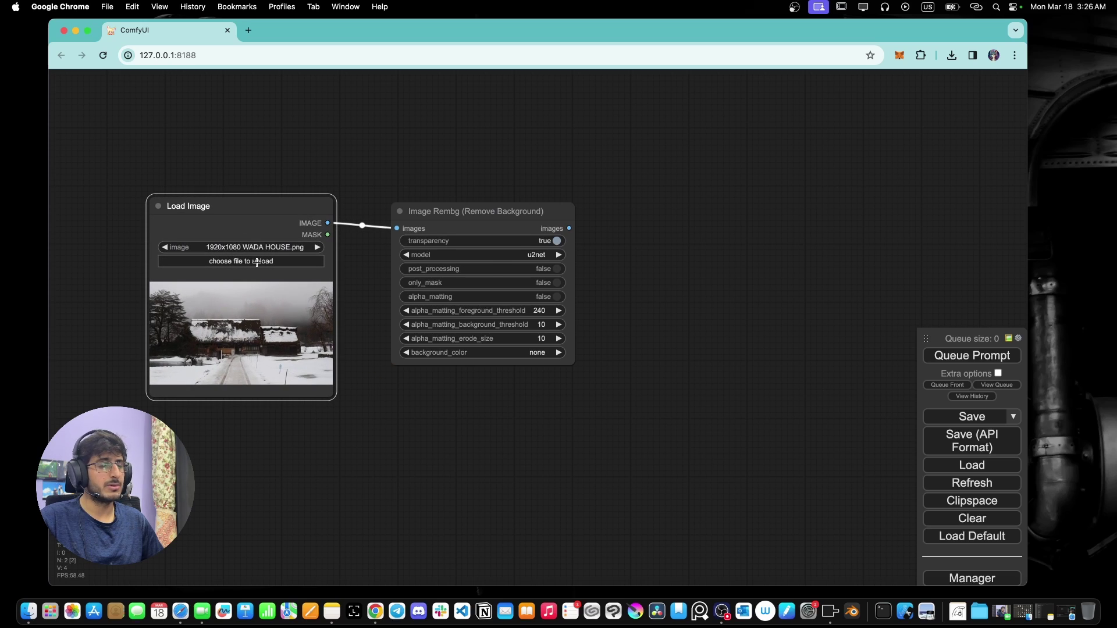
pyautogui.click(256, 262)
pyautogui.doubleClick(384, 174)
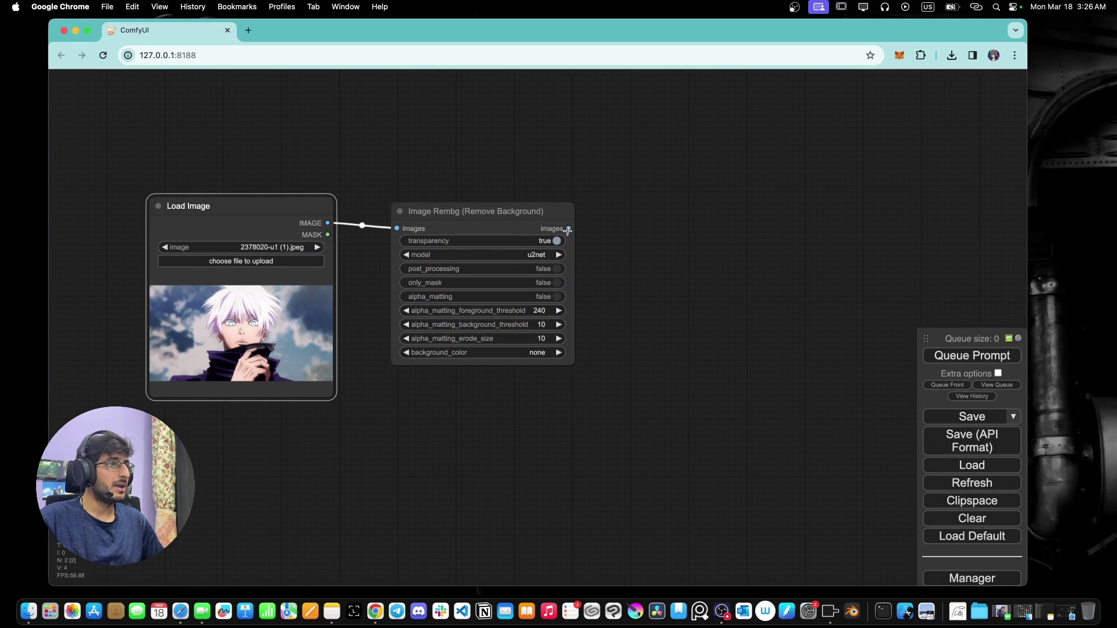
# Step: Connect the Rembg output to a new Preview Image node and queue the workflow
pyautogui.moveTo(569, 227); pyautogui.dragTo(631, 225)
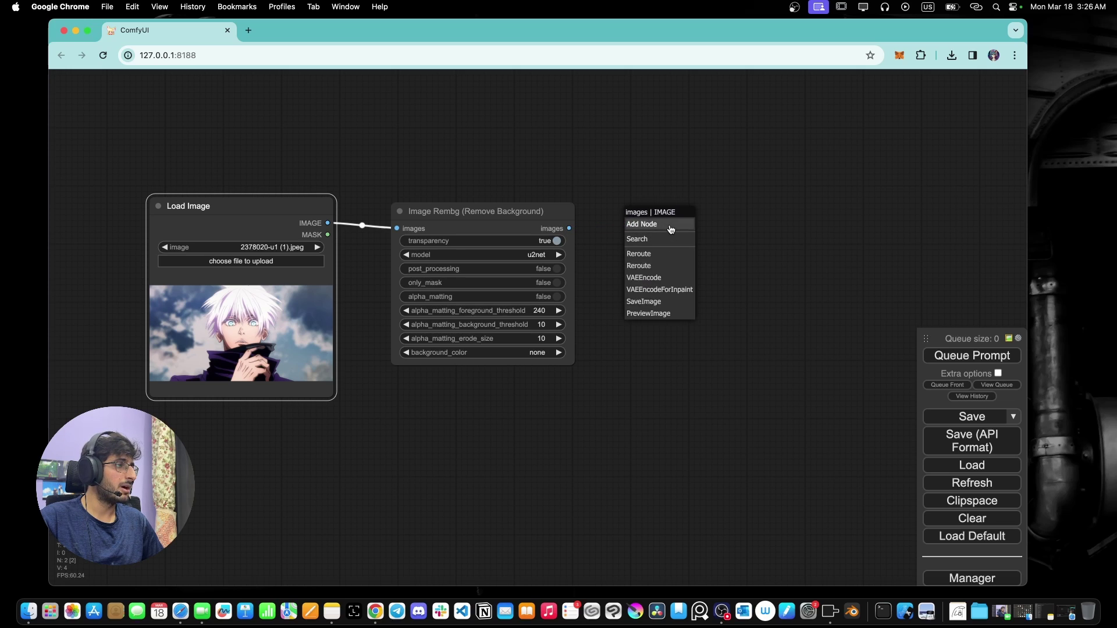
pyautogui.click(661, 314)
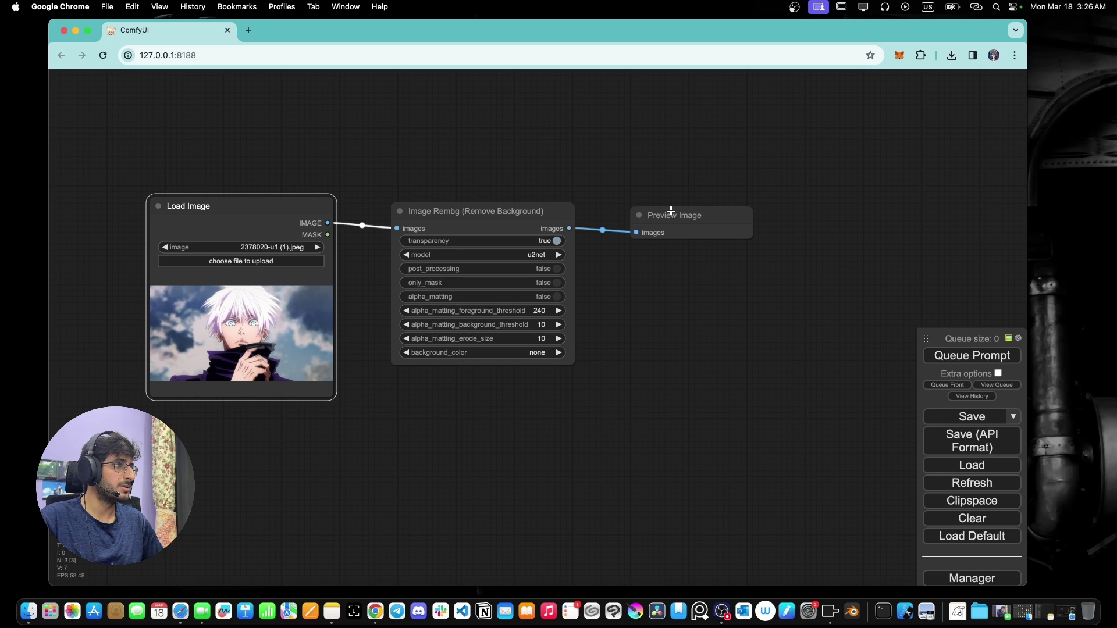
pyautogui.moveTo(678, 213); pyautogui.dragTo(667, 209)
pyautogui.hotkey('ctrl', 'Return')
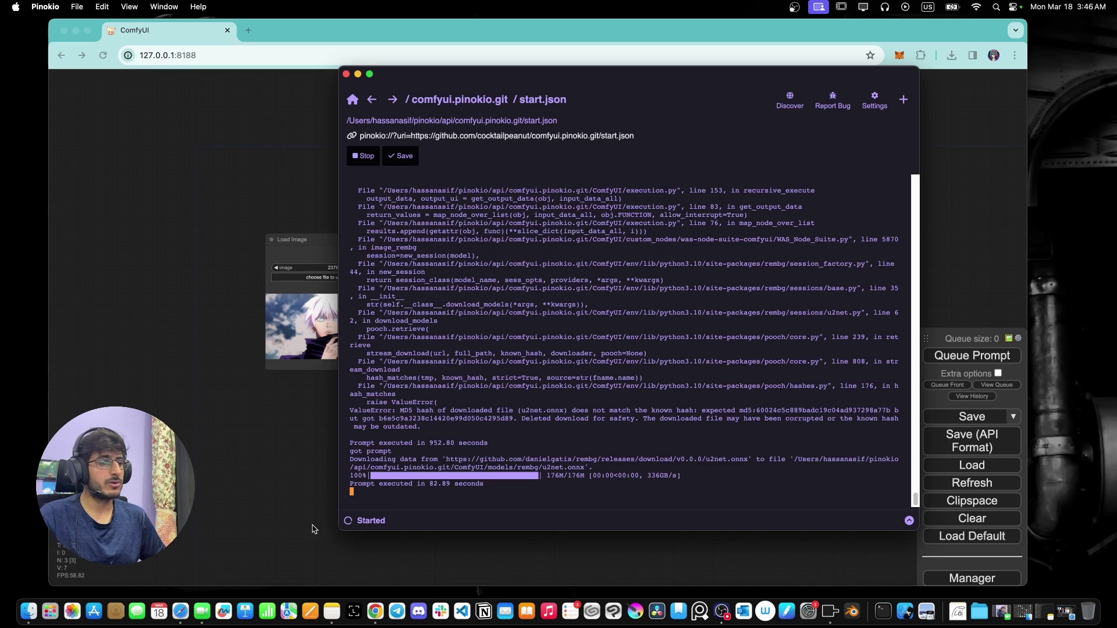
# Step: Highlight the model download line in the Pinokio log, then minimize the log window
pyautogui.moveTo(350, 463); pyautogui.dragTo(427, 462)
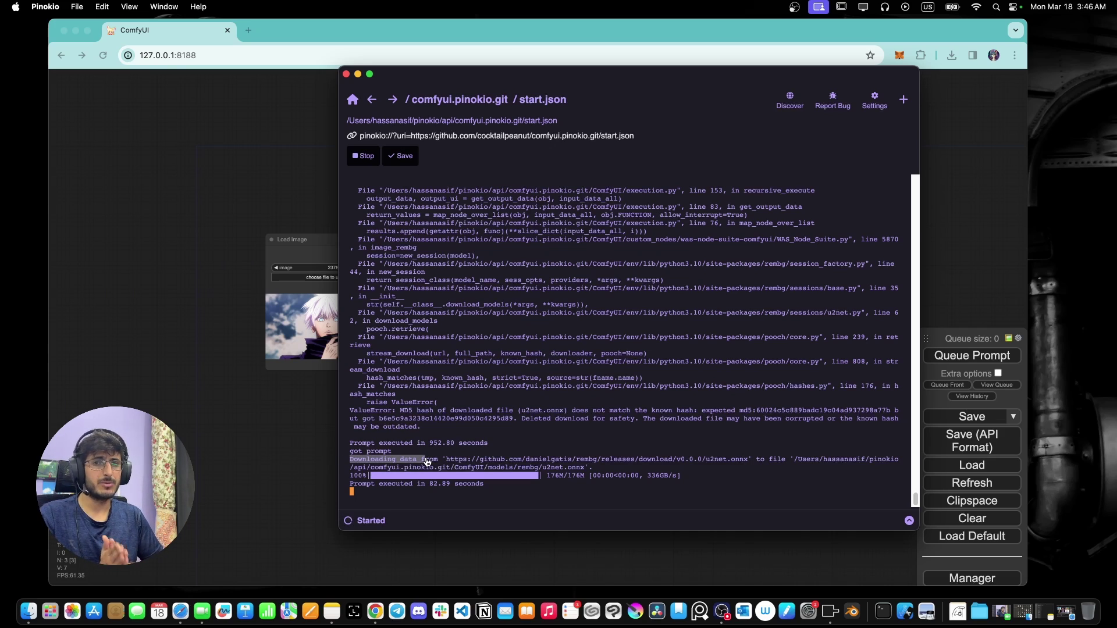
pyautogui.click(358, 74)
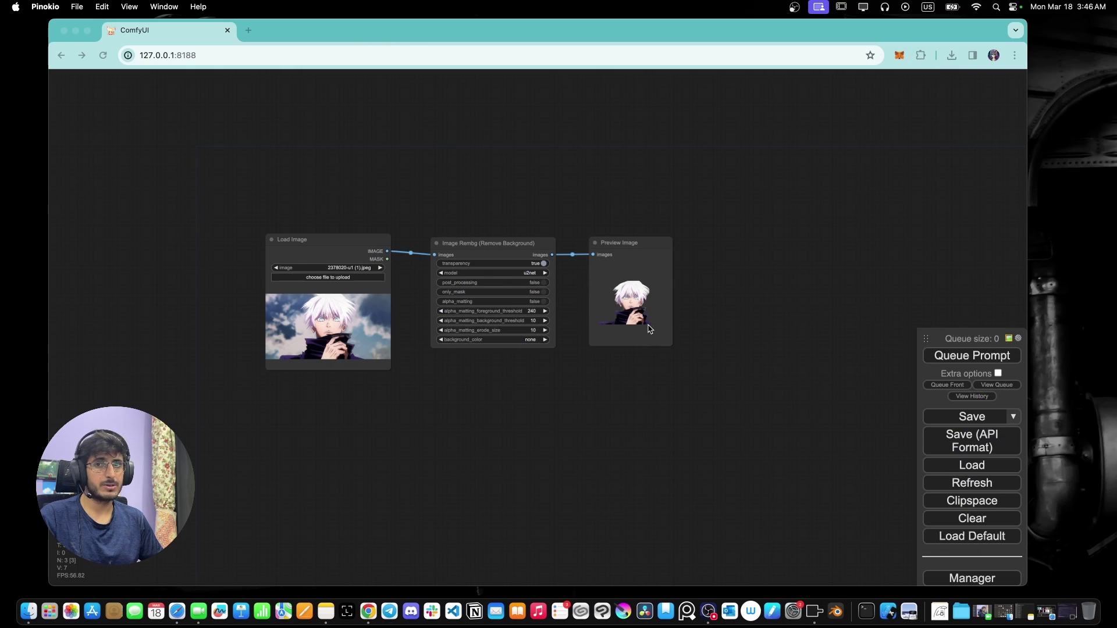
pyautogui.scroll(8, 639, 314)
pyautogui.scroll(5, 639, 313)
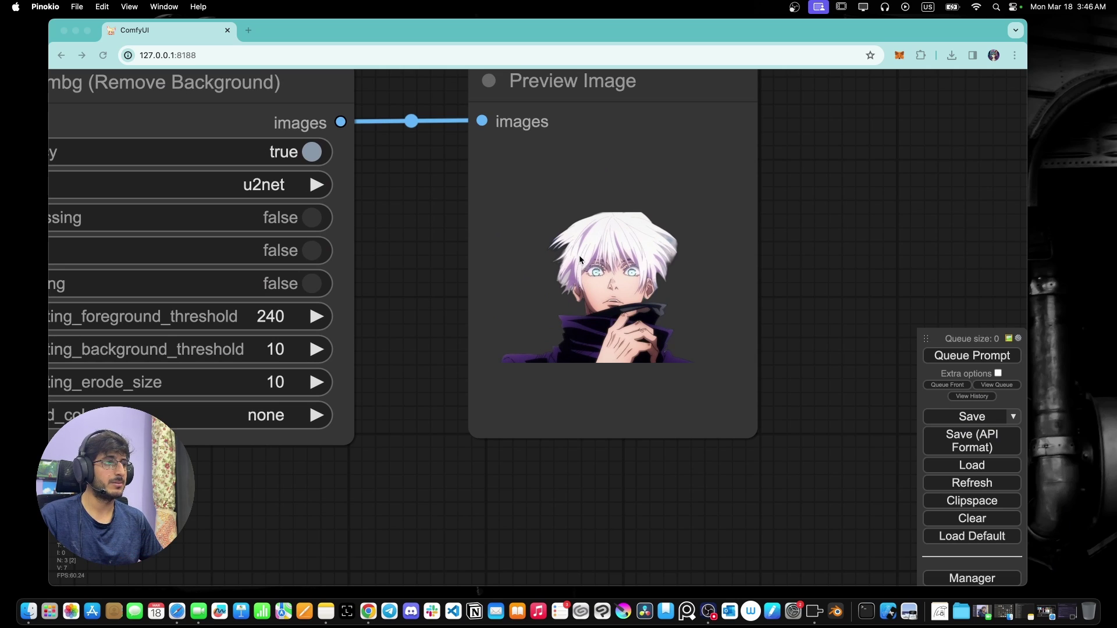
pyautogui.scroll(-5, 463, 389)
pyautogui.scroll(3, 466, 387)
pyautogui.scroll(1, 465, 391)
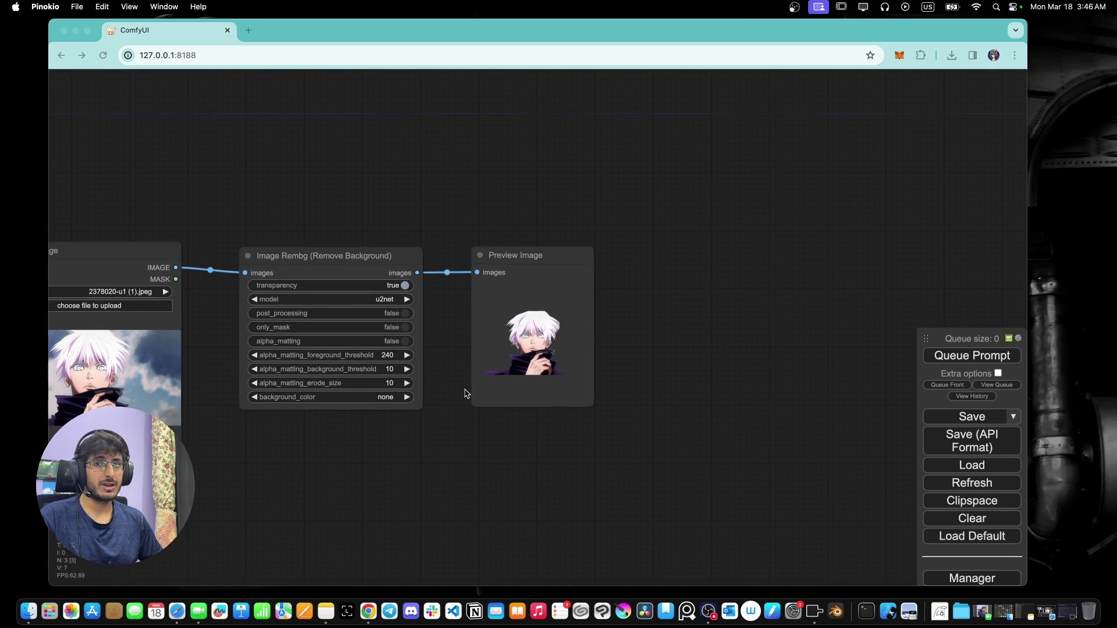
pyautogui.scroll(-2, 466, 393)
pyautogui.scroll(2, 586, 357)
pyautogui.scroll(2, 315, 383)
pyautogui.scroll(-2, 224, 287)
pyautogui.click(209, 271)
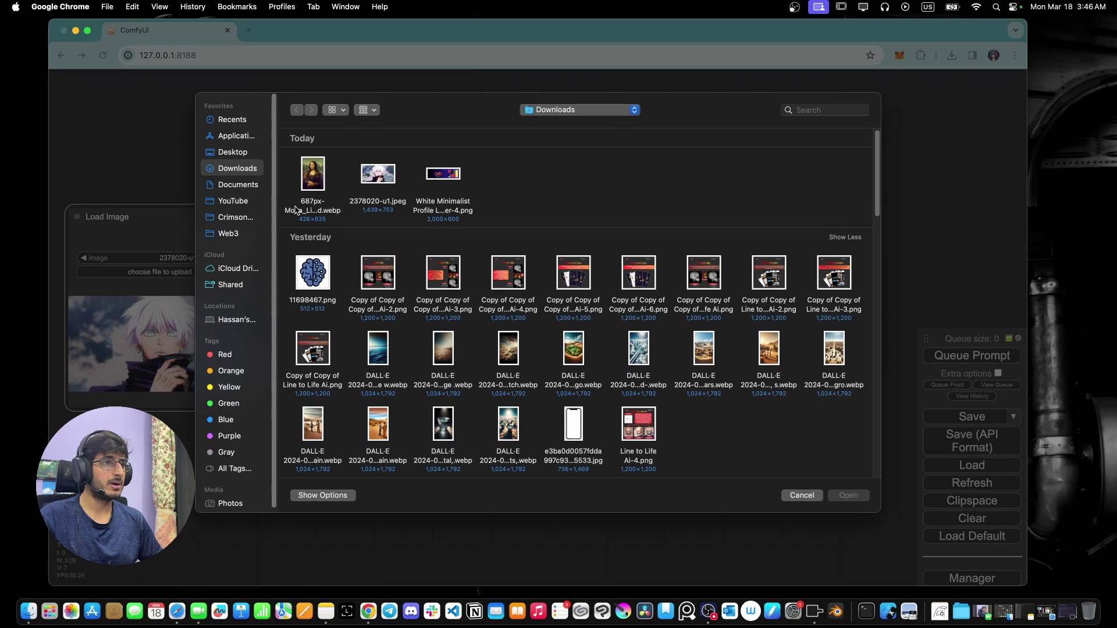
# Step: Load the Mona Lisa picture into Load Image and rerun the workflow
pyautogui.doubleClick(315, 181)
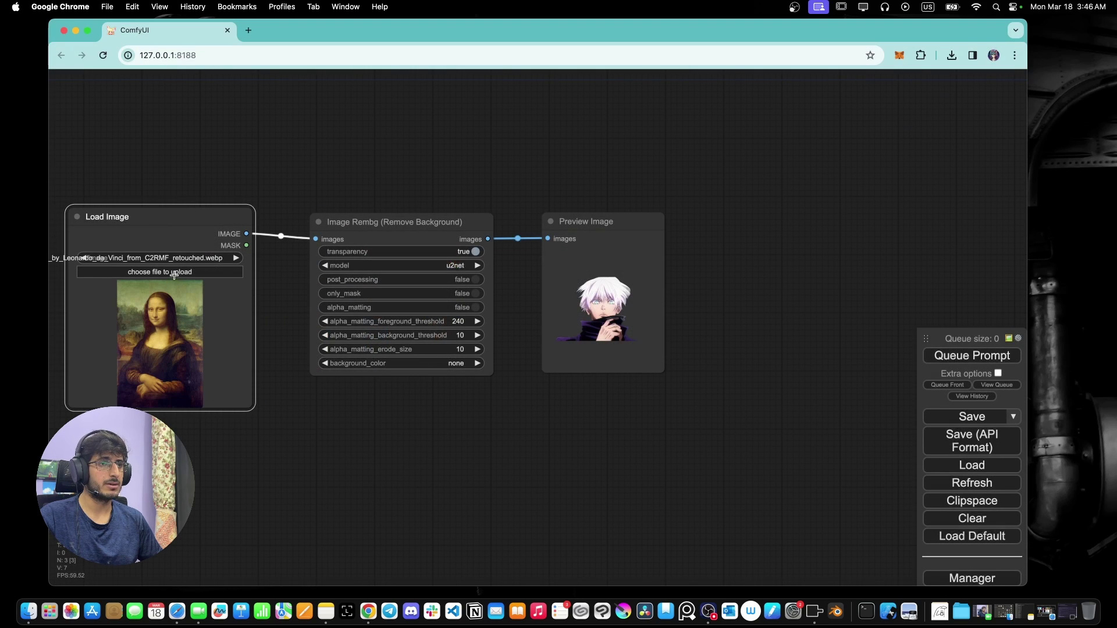
pyautogui.click(950, 357)
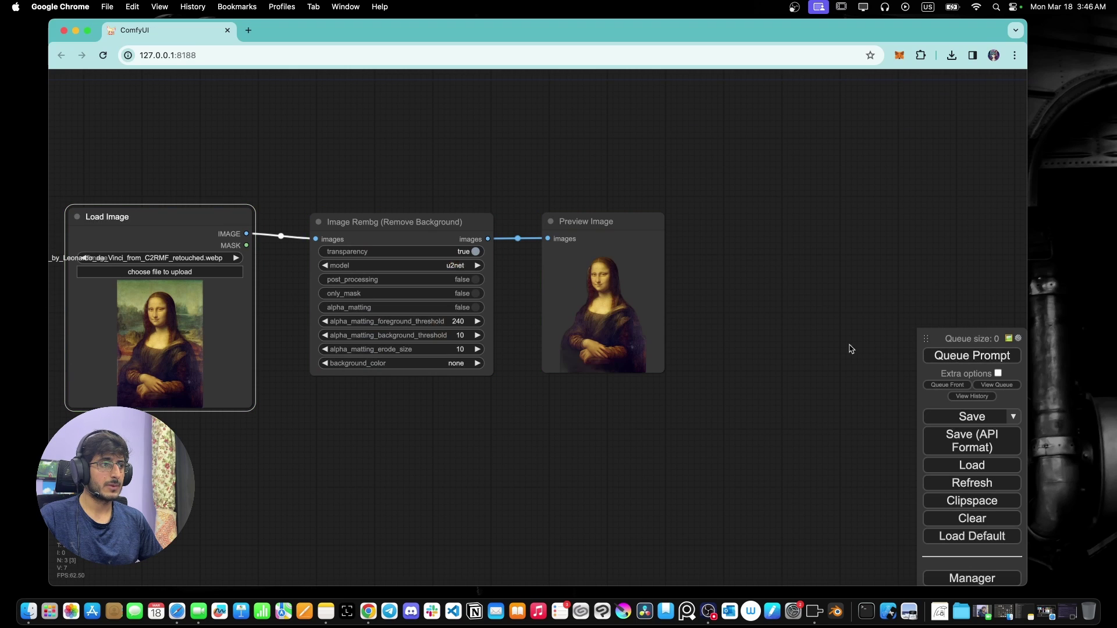
pyautogui.scroll(5, 617, 328)
pyautogui.scroll(1, 616, 328)
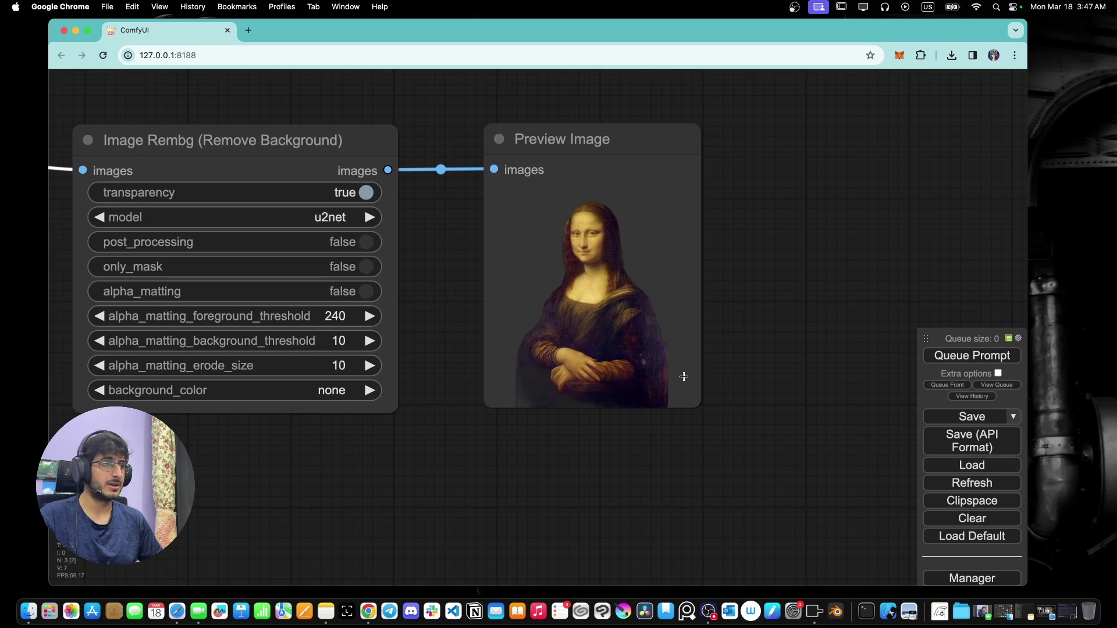
pyautogui.scroll(-5, 684, 377)
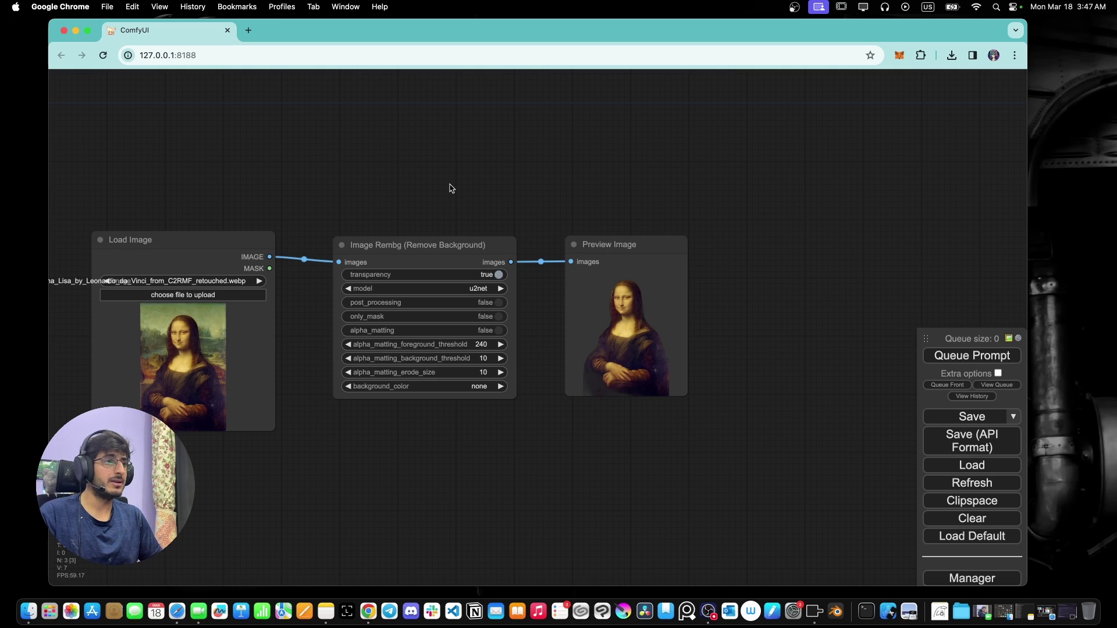
pyautogui.click(489, 288)
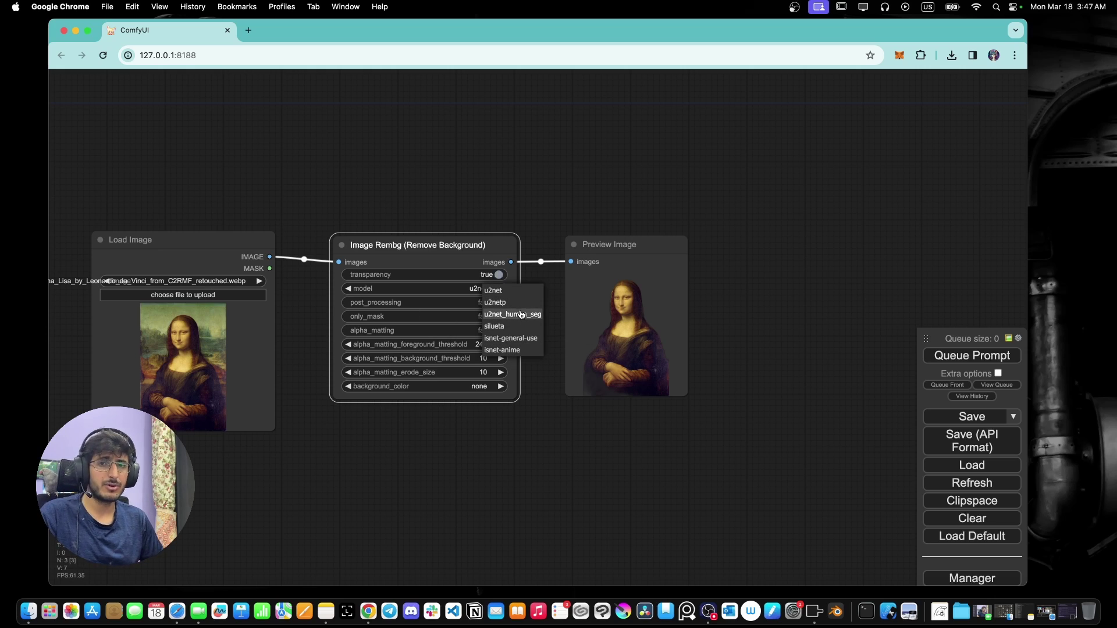
pyautogui.click(519, 213)
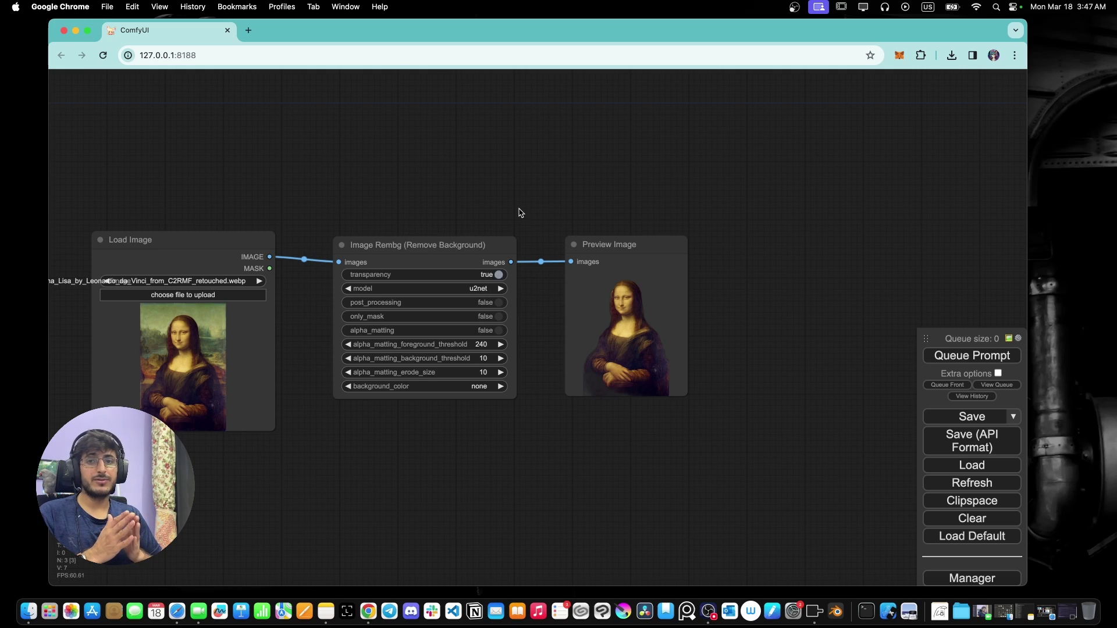